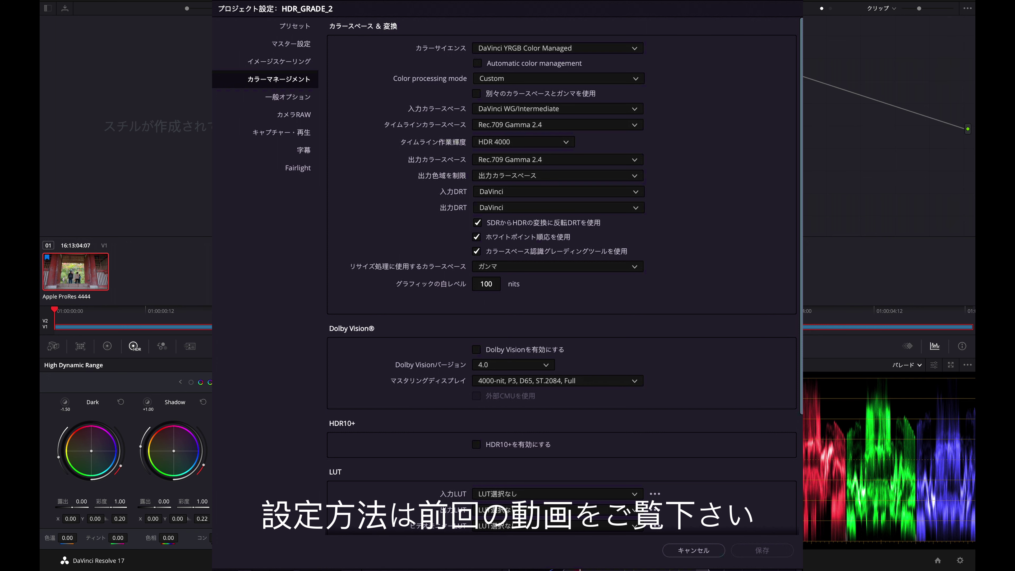
Close the project settings without changes and switch the scope to the waveform (波形) display.
key("Escape")
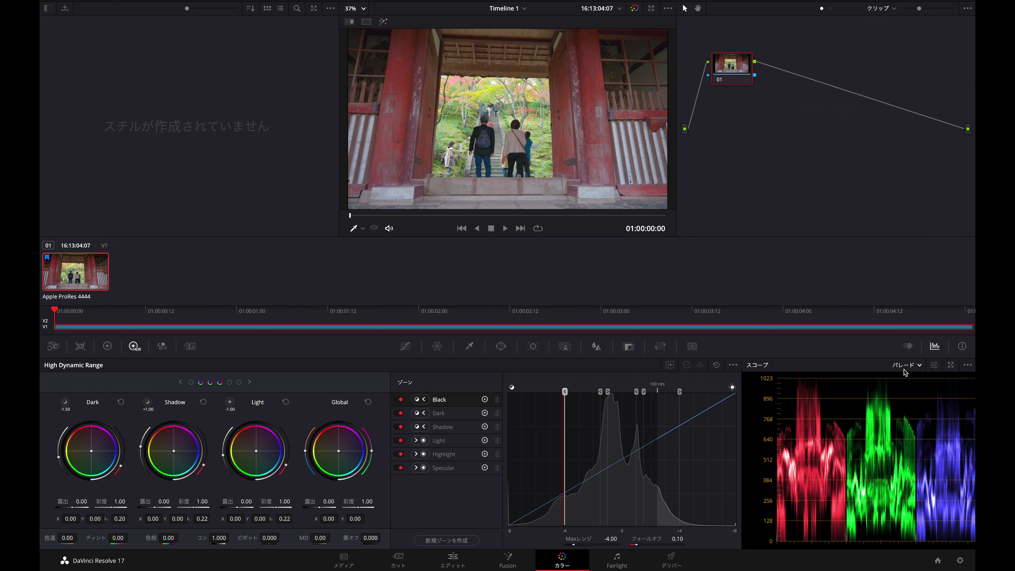
left_click(918, 367)
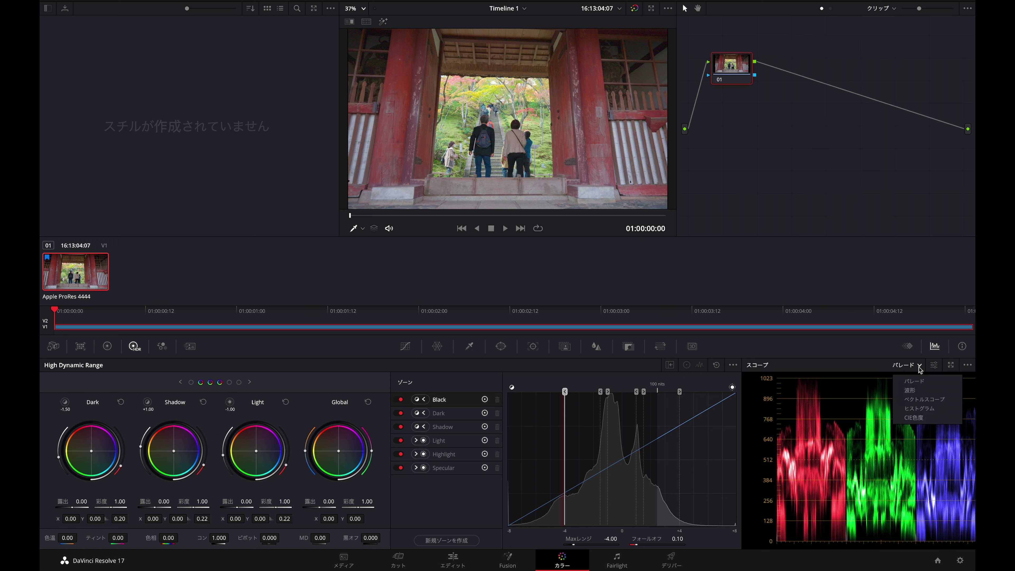
left_click(912, 390)
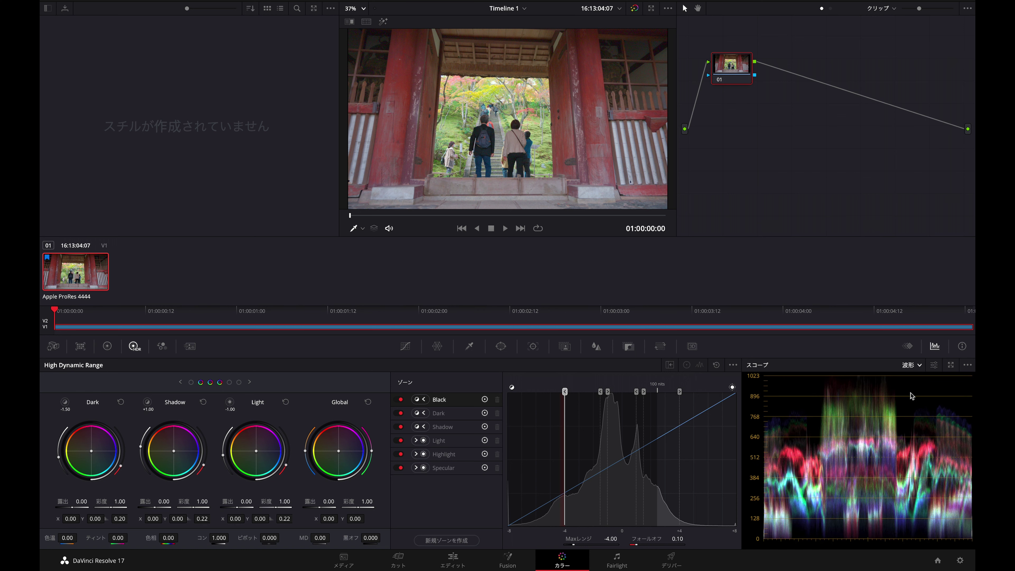
Limit the waveform to the Y channel and turn off its colour display (カラー表示).
left_click(933, 365)
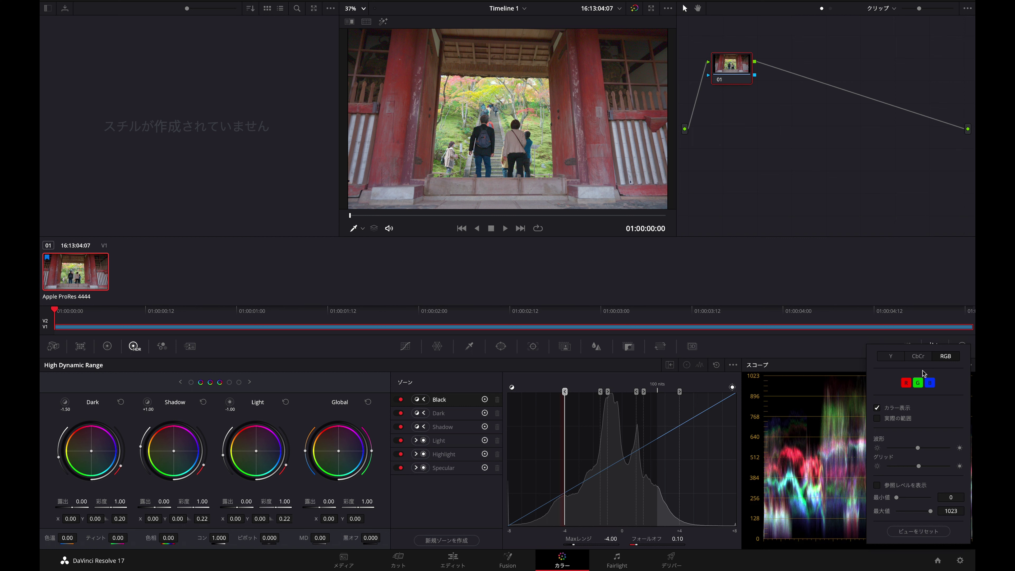
left_click(892, 358)
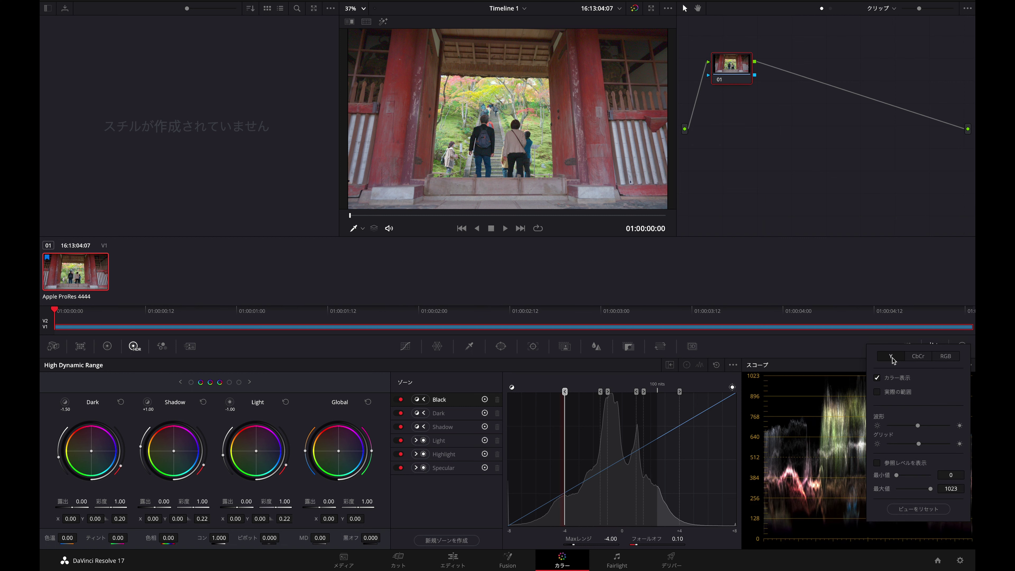
left_click(877, 379)
left_click(799, 400)
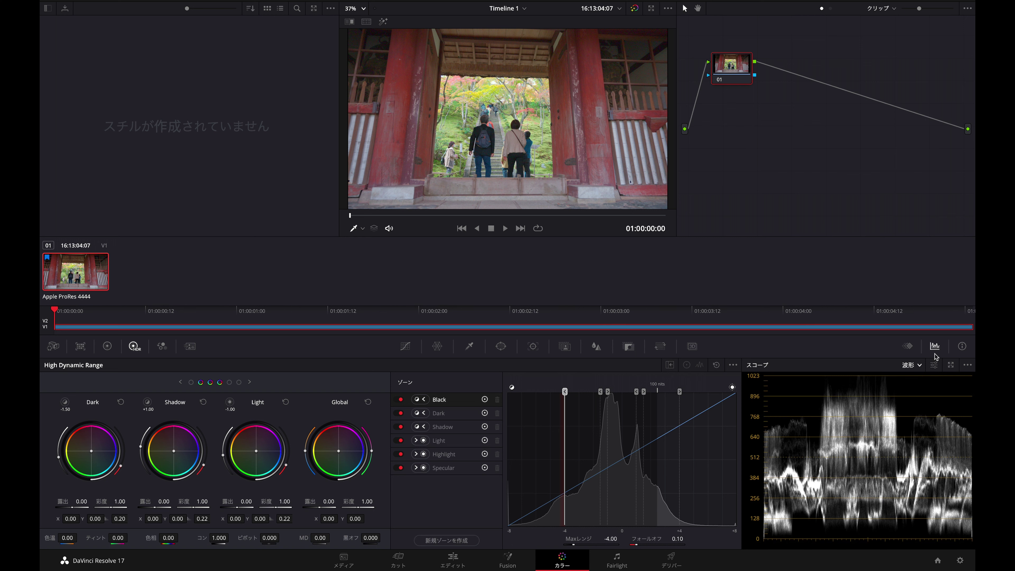
Show waveform reference levels with a minimum of 64 and a maximum of 940, and brighten the scope's grid lines.
left_click(934, 365)
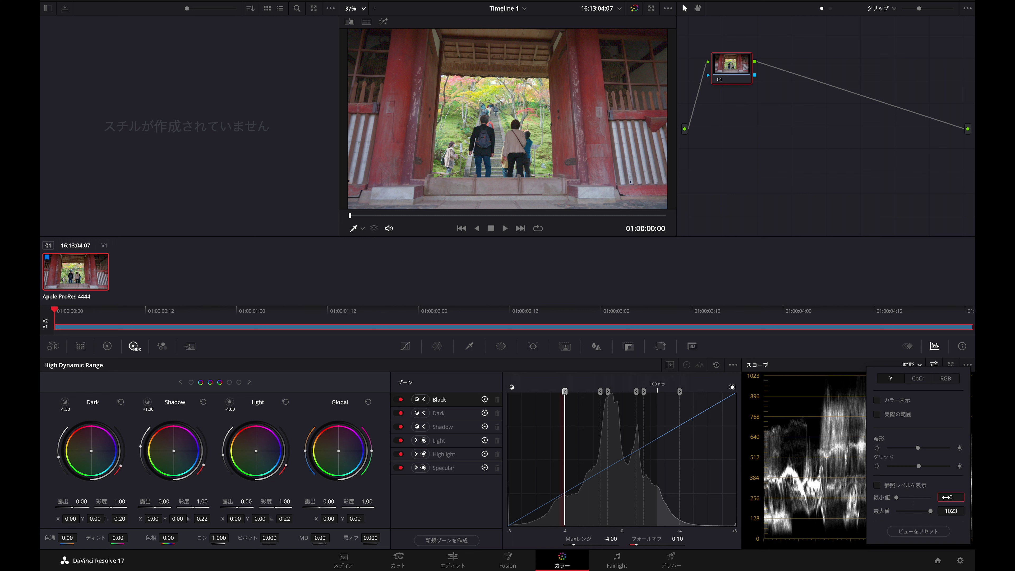
left_click_drag(946, 496, 951, 497)
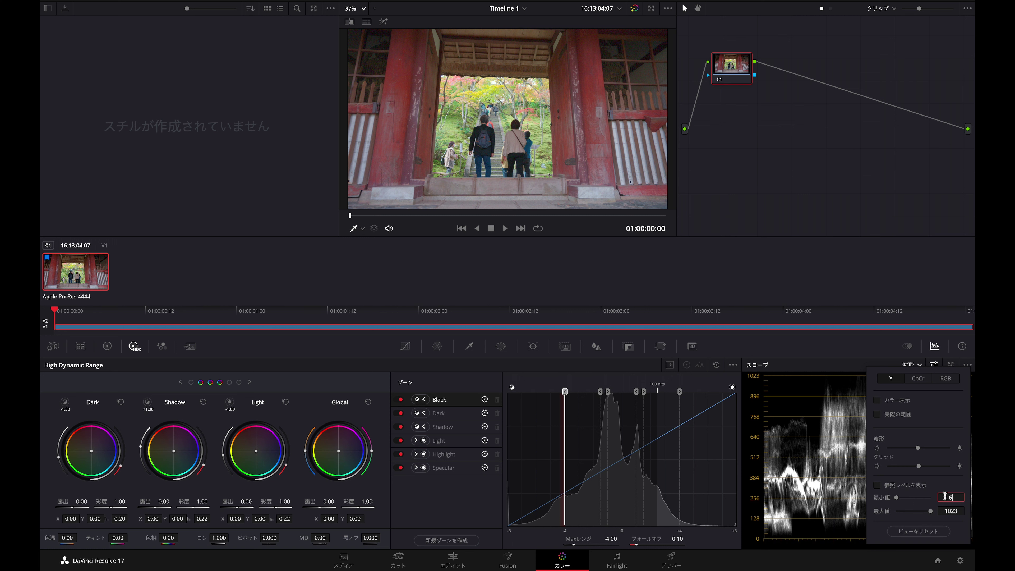
key("Return")
left_click(950, 511)
left_click(877, 487)
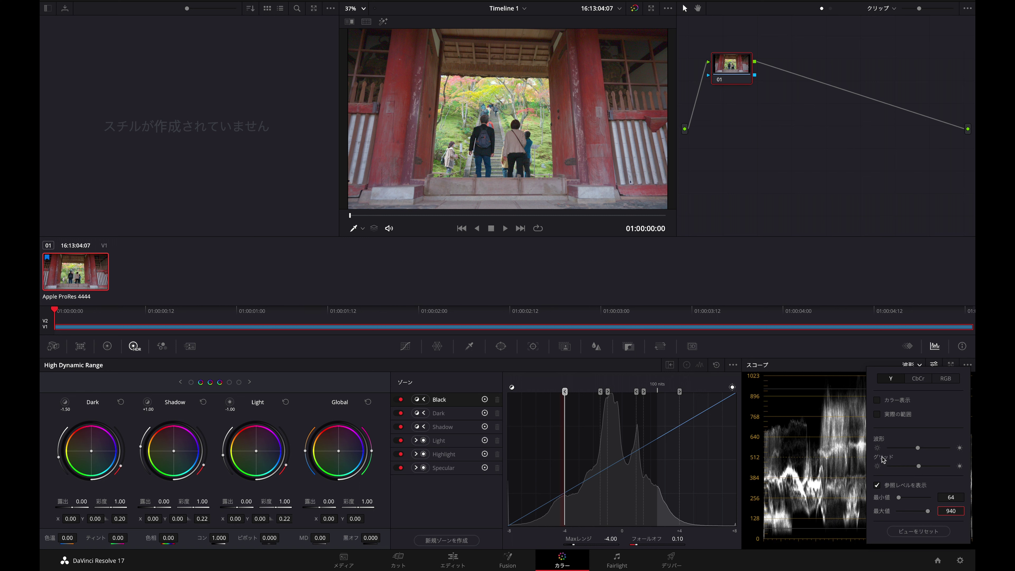
mouse_move(920, 469)
left_mouse_down()
mouse_move(957, 468)
mouse_move(888, 466)
mouse_move(938, 467)
left_mouse_up()
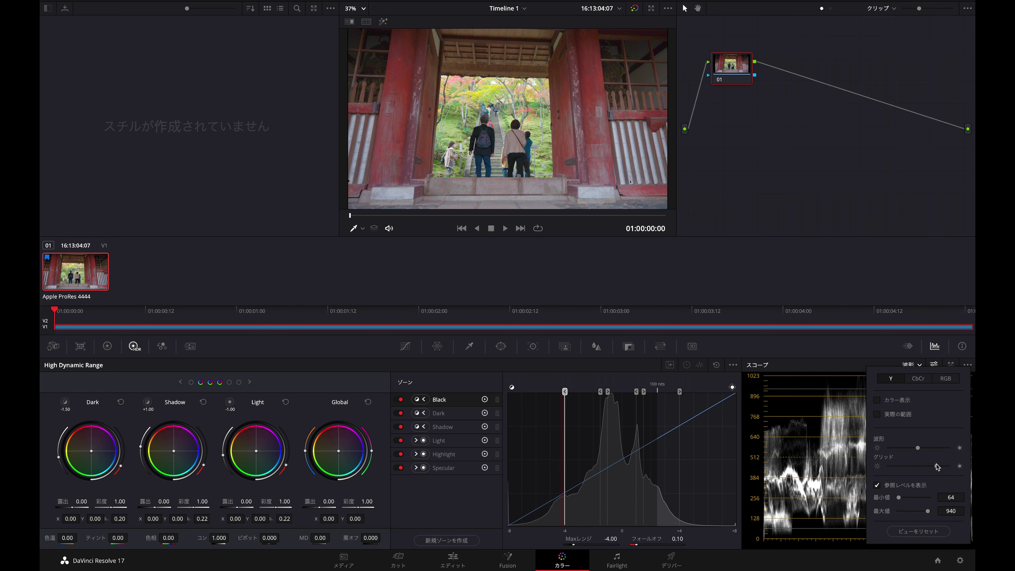
Inspect the waveform in the enlarged scope window and review the scope's display options.
key("ctrl+shift+w")
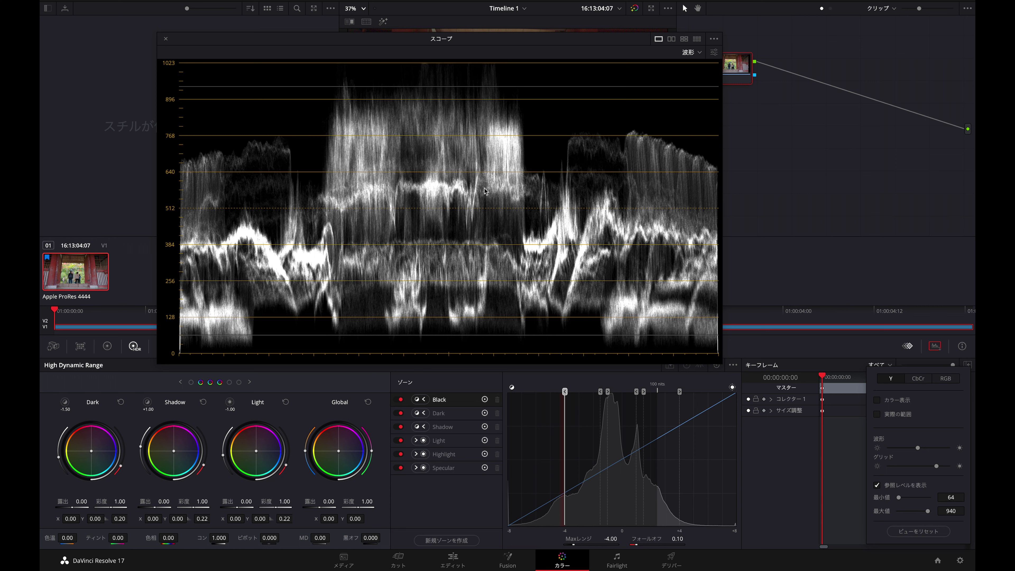
key("ctrl+shift+w")
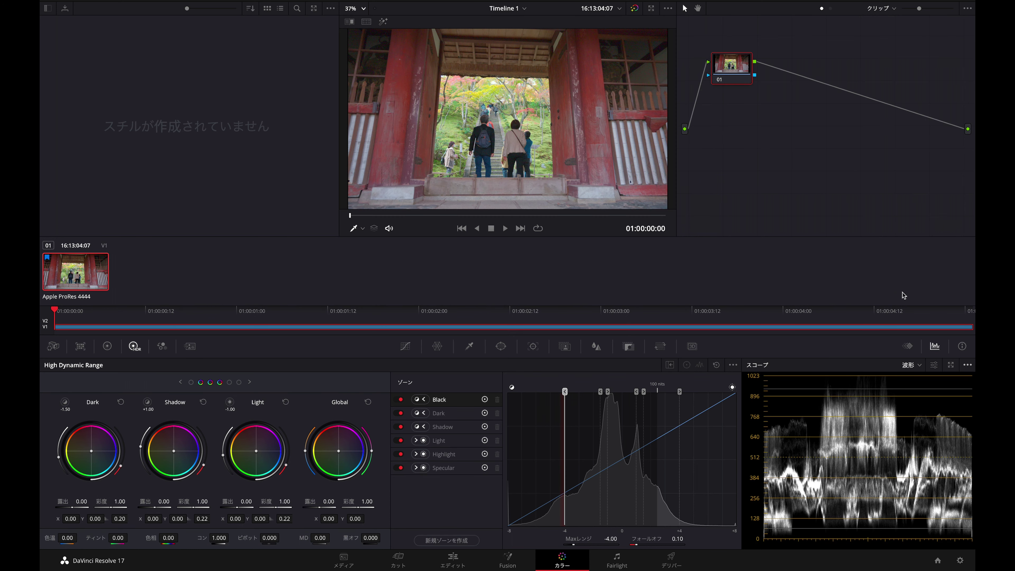
left_click(969, 365)
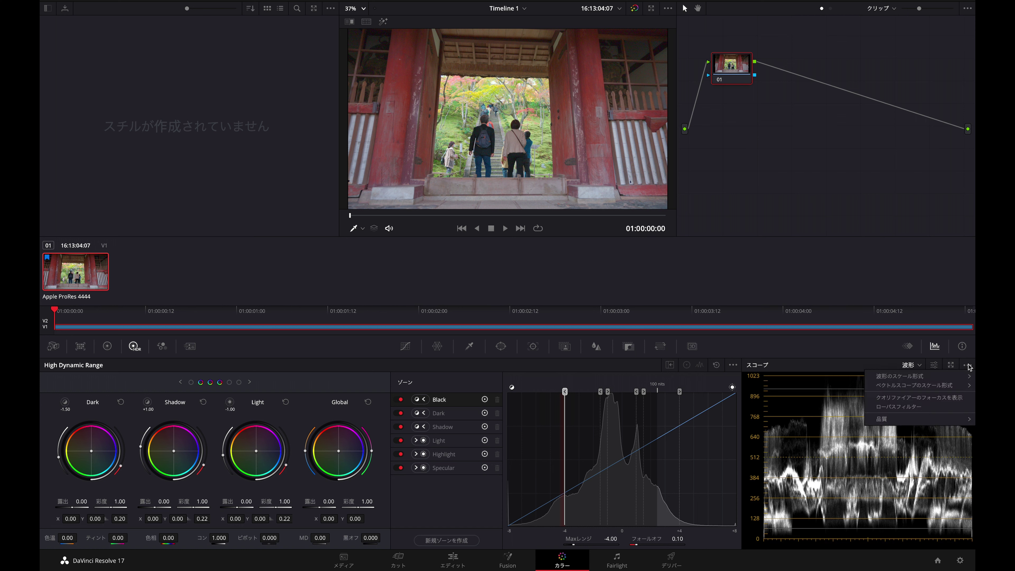
left_click(886, 399)
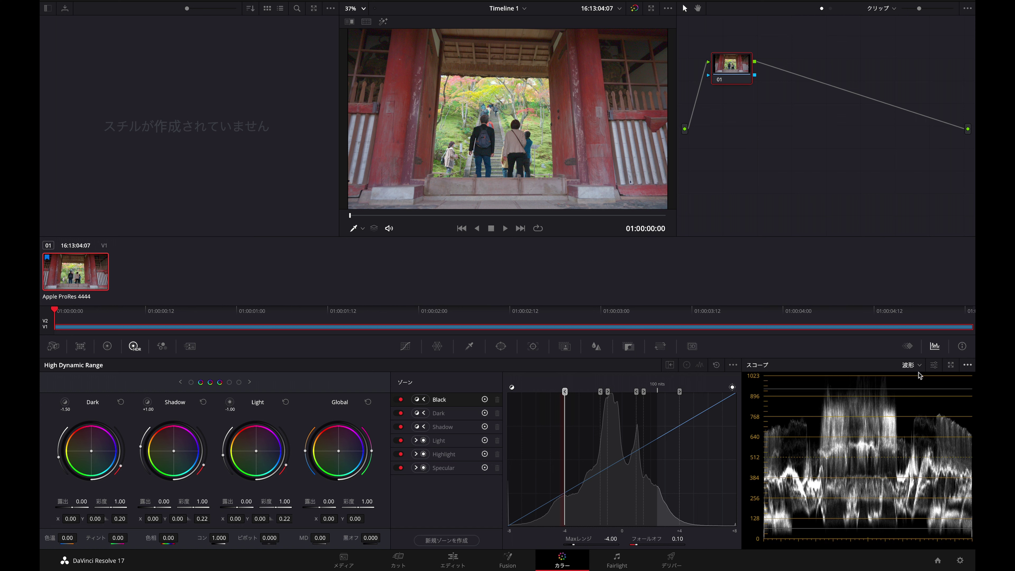
Compare the parade scope with the waveform, and examine the waveform in the enlarged scope window.
left_click(912, 365)
left_click(909, 379)
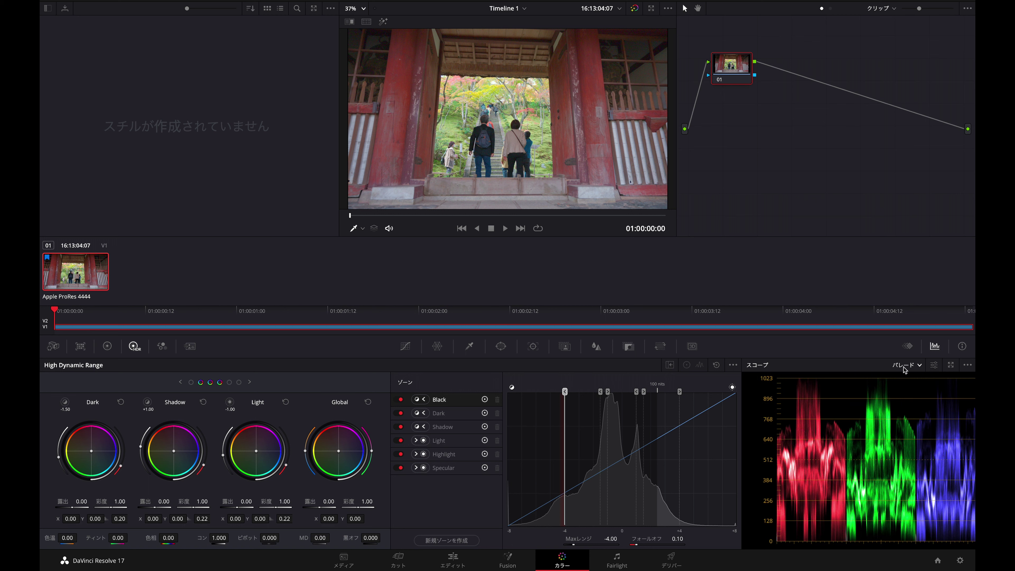
left_click(917, 365)
left_click(915, 393)
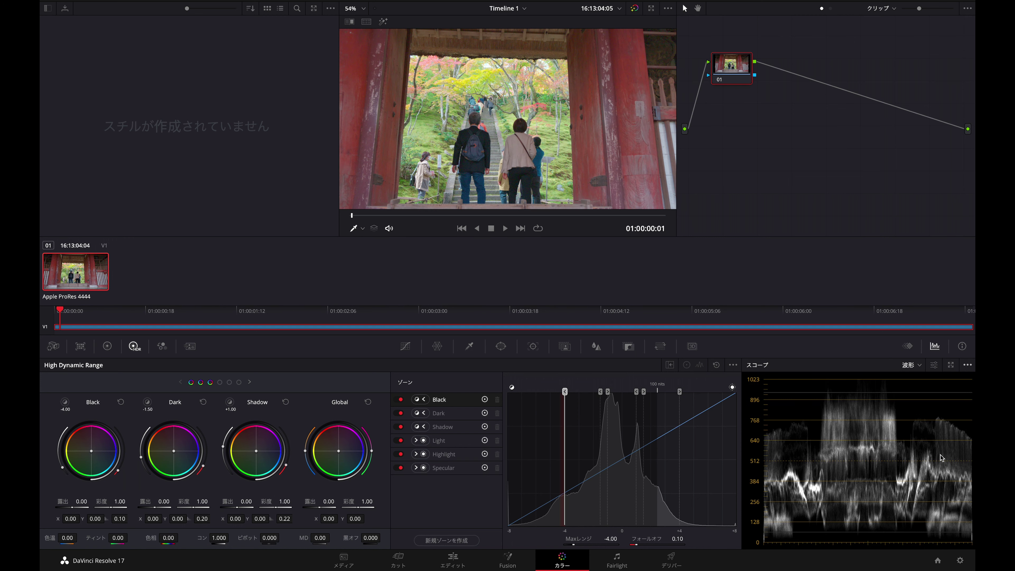
key("ctrl+shift+w")
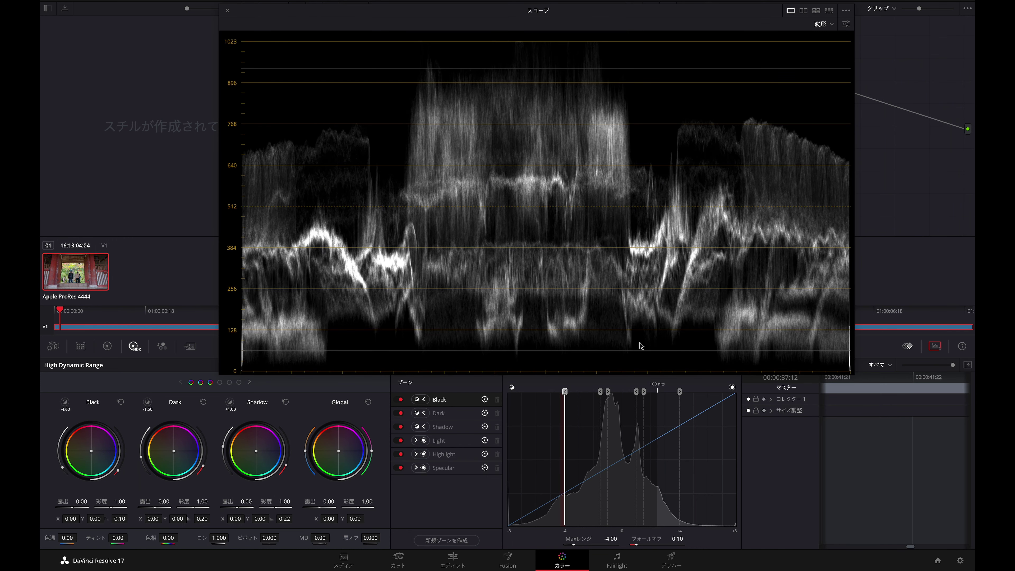
left_click(228, 11)
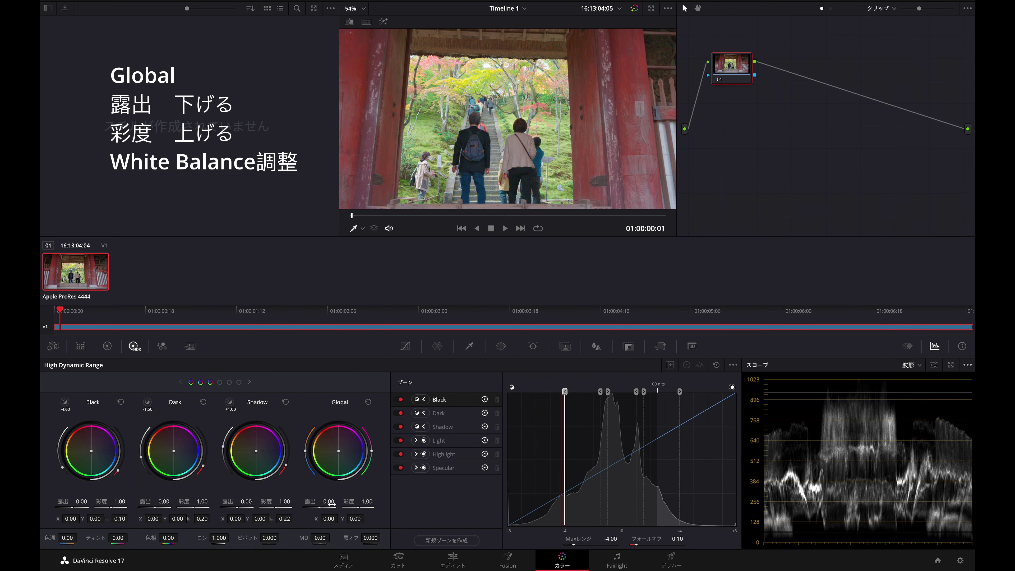
Lower the Global exposure (露出) in the HDR palette to -0.46.
left_click_drag(331, 504, 242, 480)
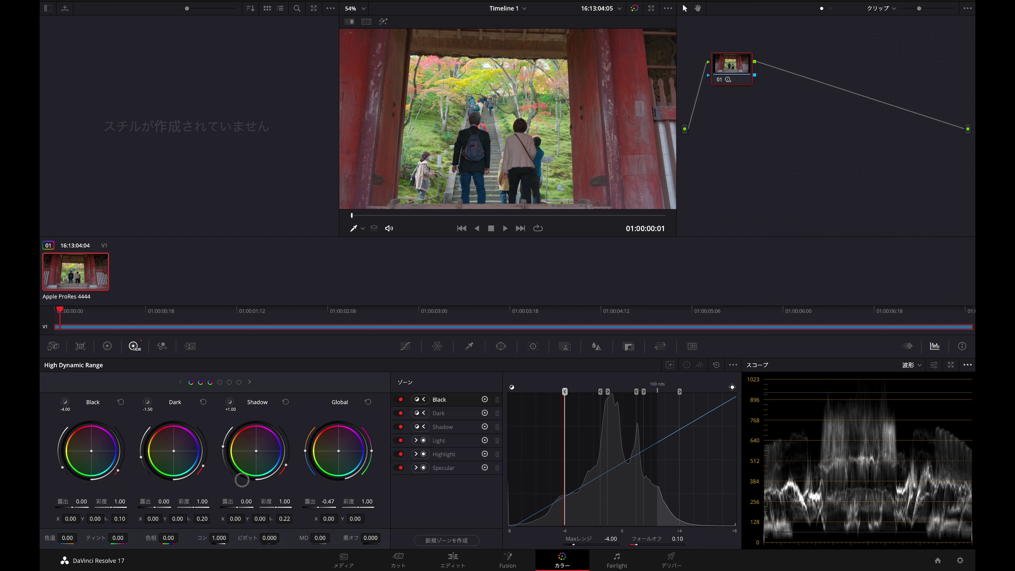
left_click_drag(242, 480, 236, 476)
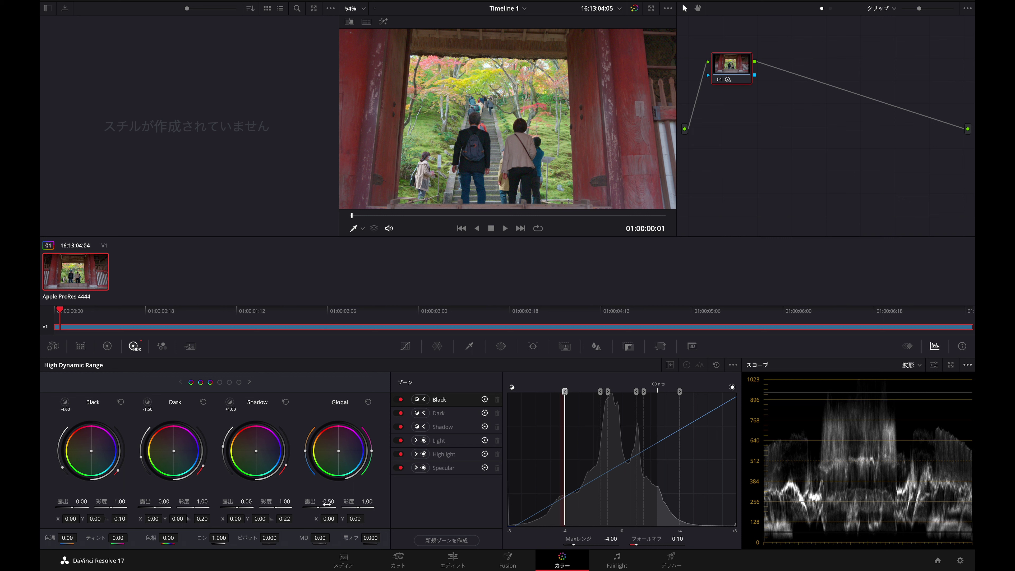
left_click_drag(327, 504, 335, 471)
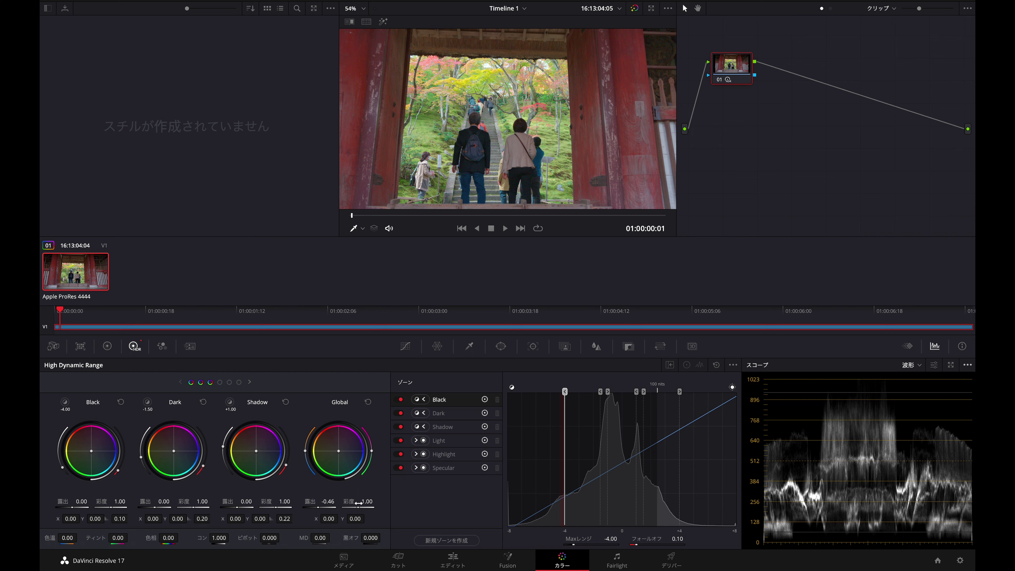
Raise the Global saturation to 1.06, check the image full screen, and warm the white balance to a colour temperature of 805.15.
left_click_drag(348, 502, 428, 513)
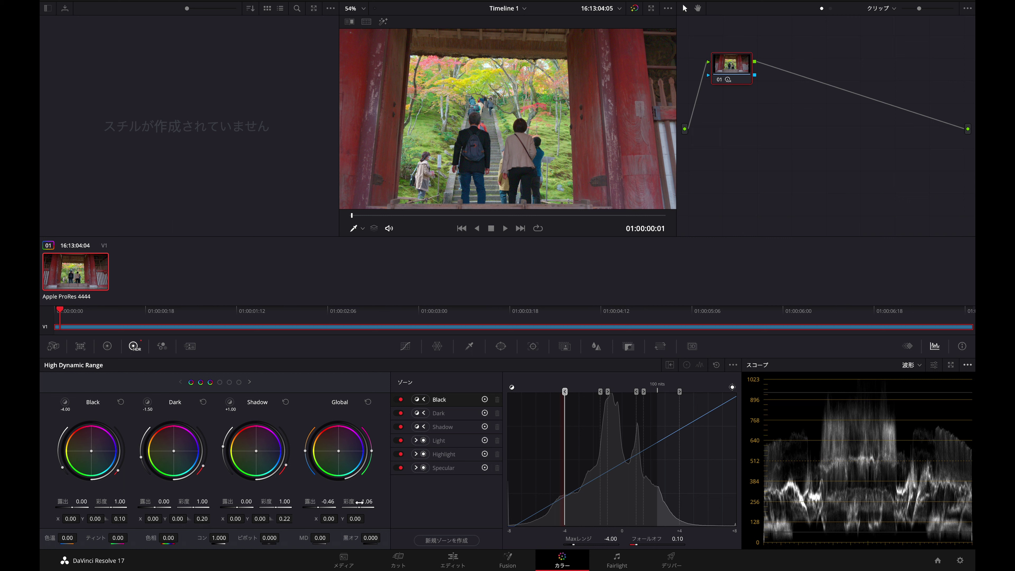
key("ctrl+f")
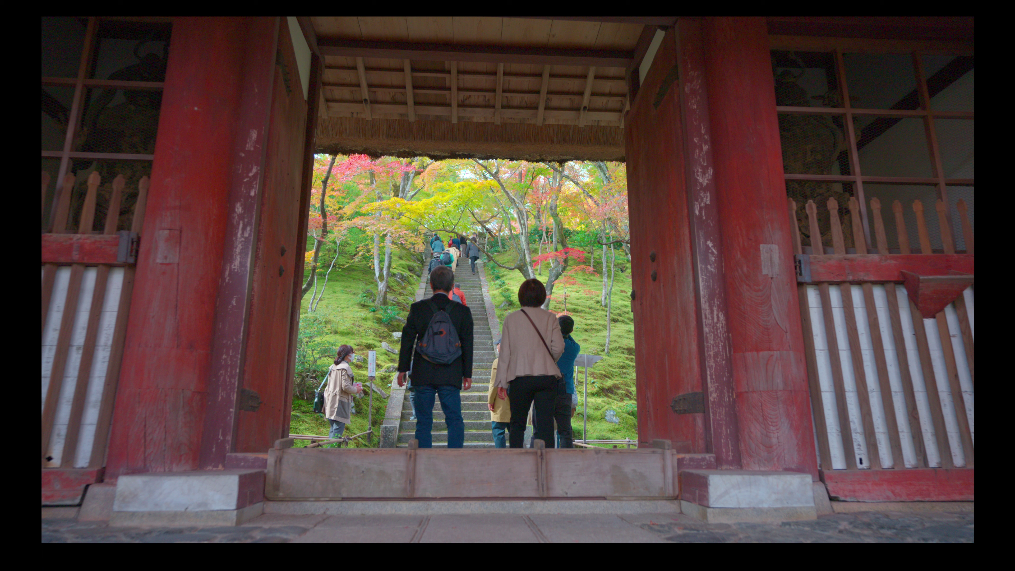
key("ctrl+f")
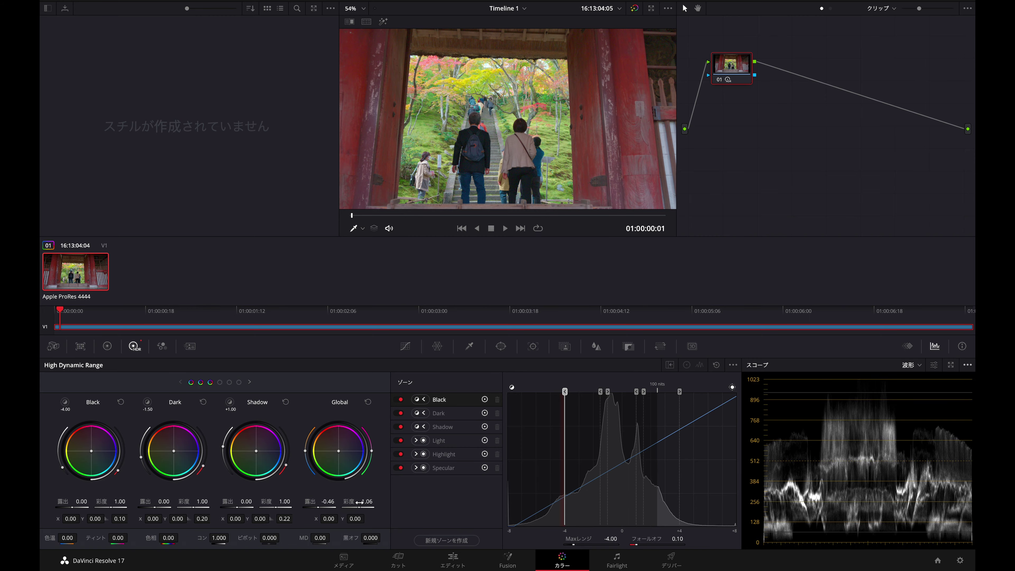
mouse_move(305, 451)
left_mouse_down()
mouse_move(306, 483)
mouse_move(307, 445)
left_mouse_up()
left_click_drag(307, 448, 306, 448)
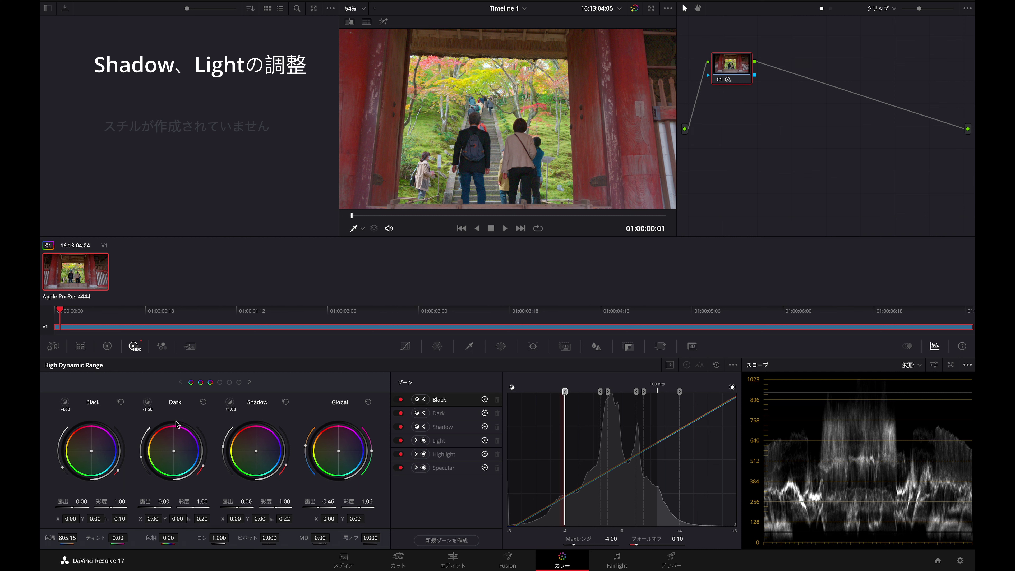
Bring up the enlarged waveform and examine which levels the HDR zones cover, isolating the Black zone.
left_click(220, 382)
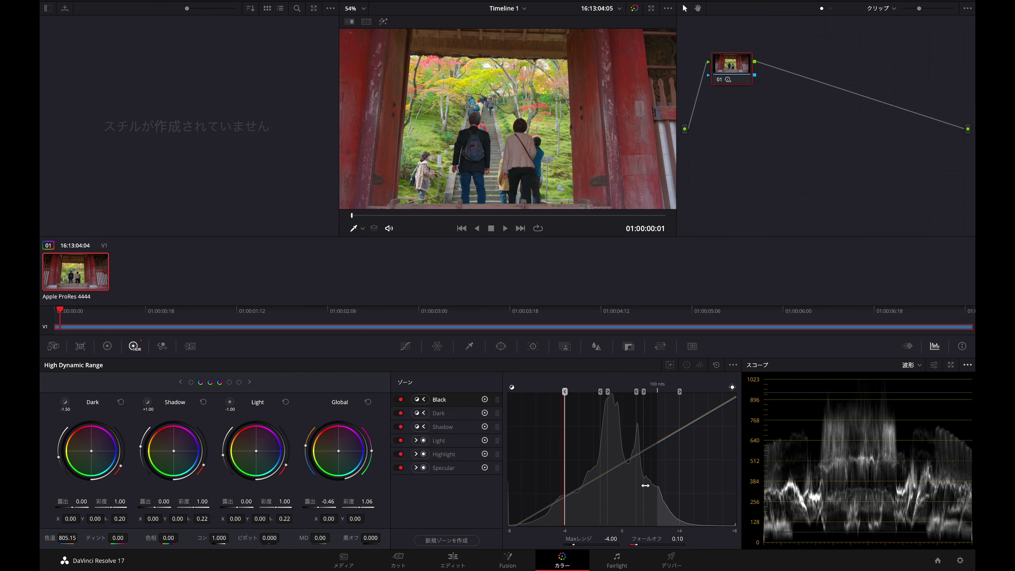
key("ctrl+shift+w")
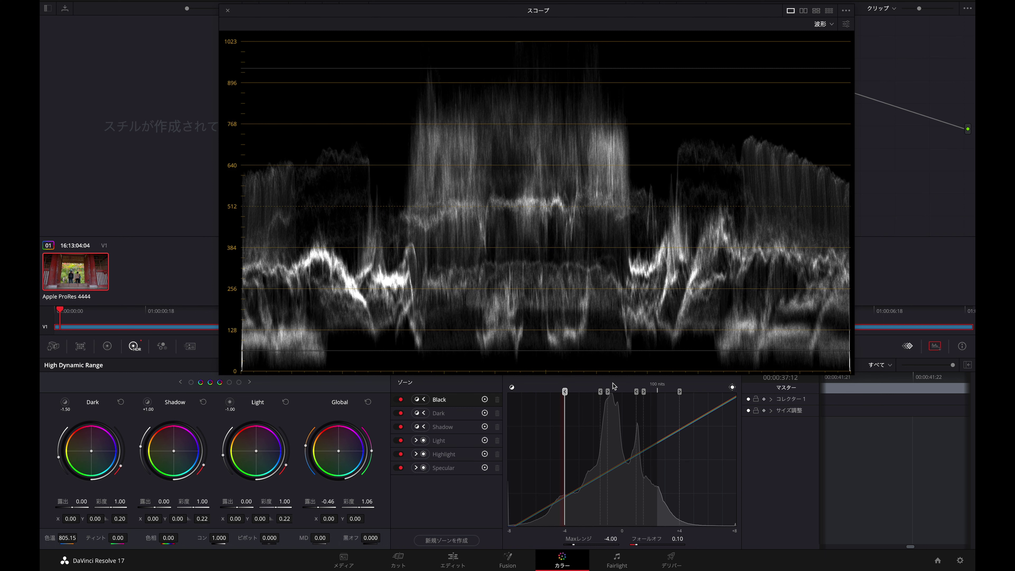
scroll(481, 267, "down", 1)
scroll(481, 267, "up", 1)
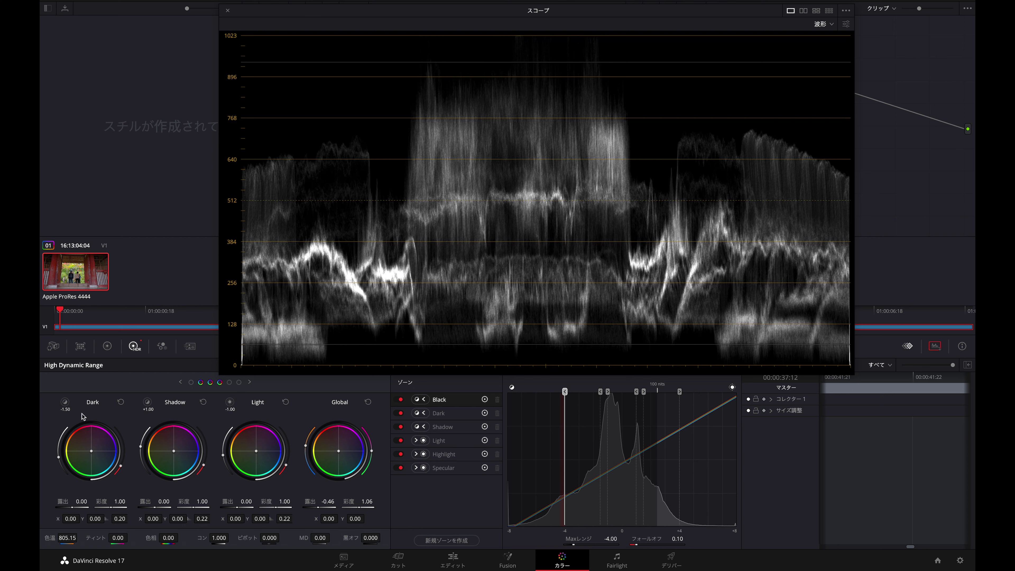
left_click(191, 383)
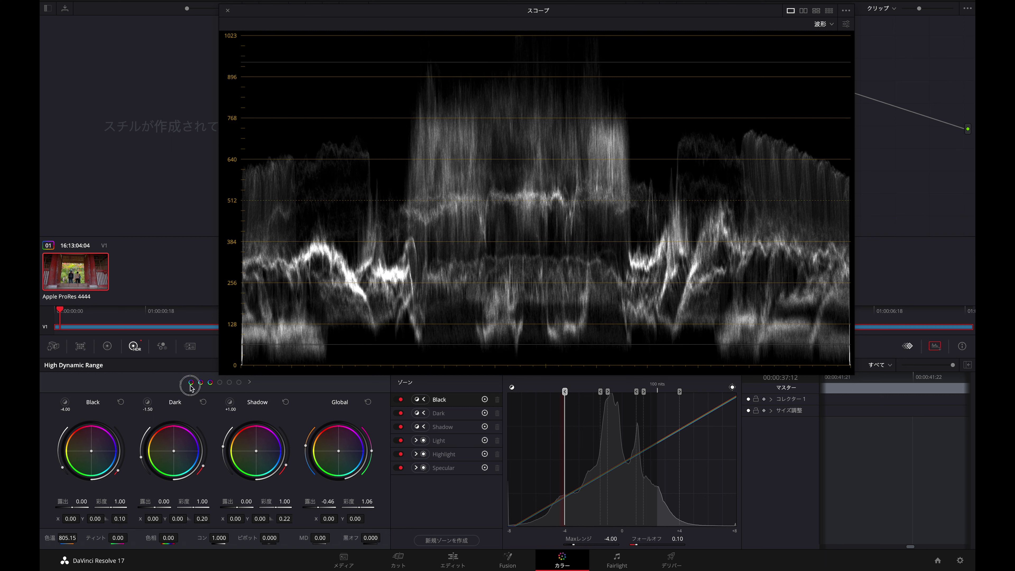
left_click(66, 405)
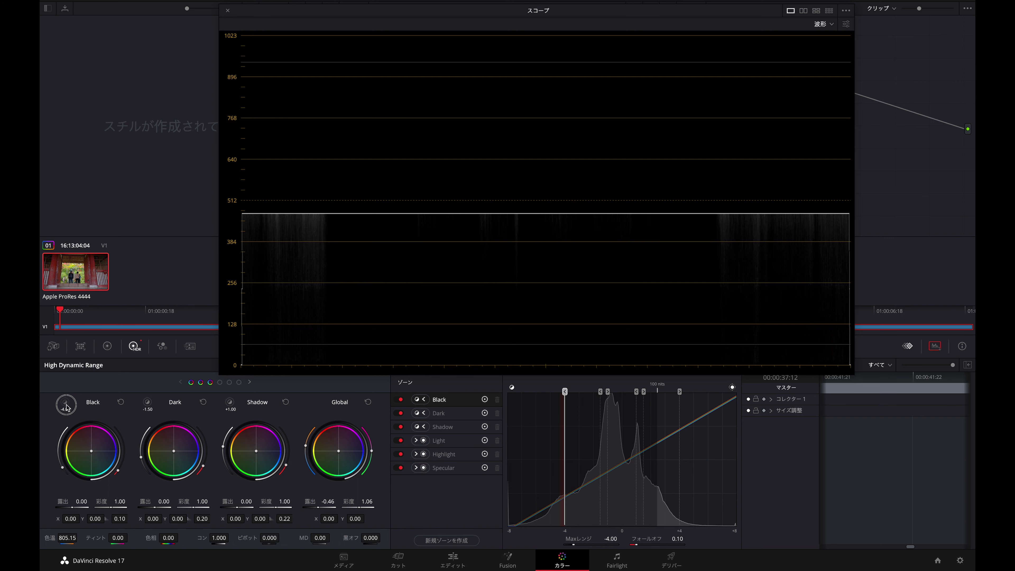
Isolate the Dark zone's range, close the enlarged scope, and raise the Dark exposure to 0.14.
left_click(147, 404)
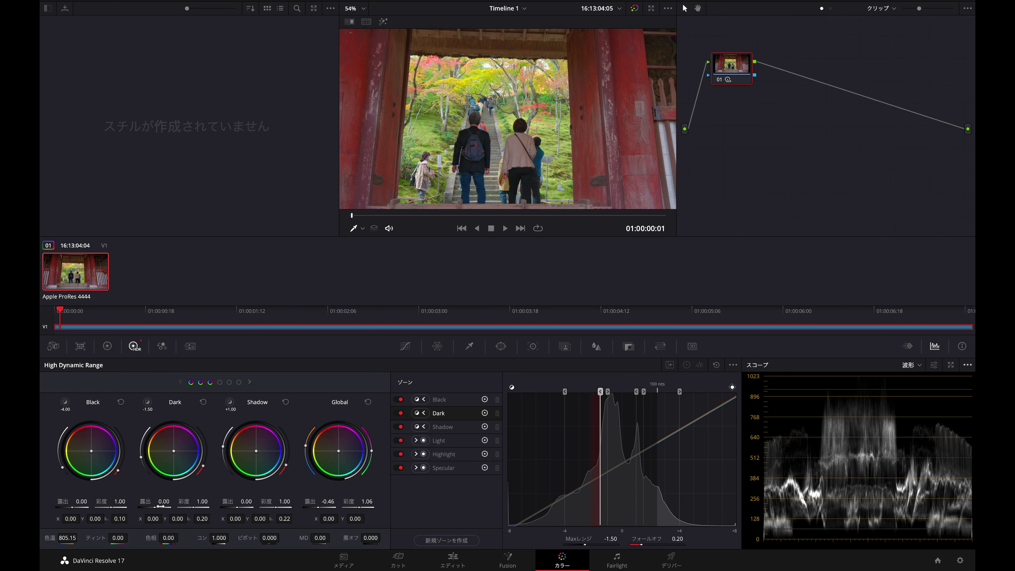
key("ctrl+shift+w")
left_click_drag(158, 502, 160, 502)
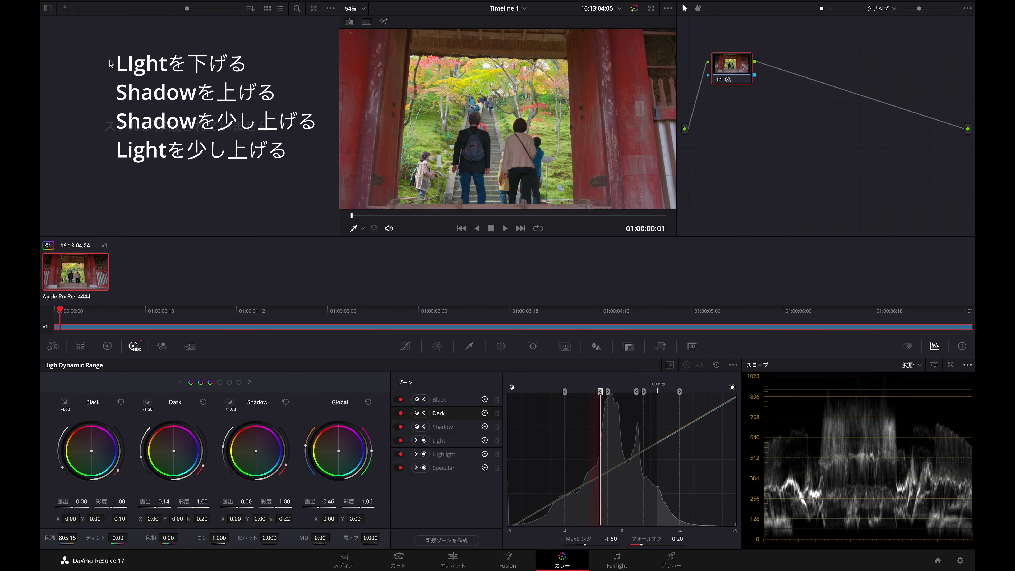
Select the Light zone and lower its exposure.
left_click(221, 383)
left_click(231, 402)
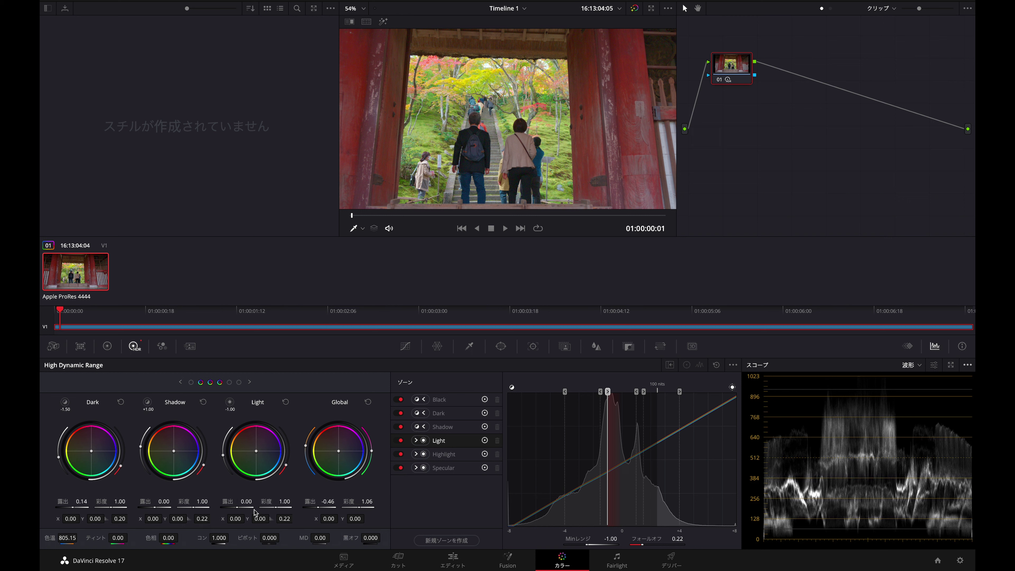
left_click_drag(250, 504, 59, 457)
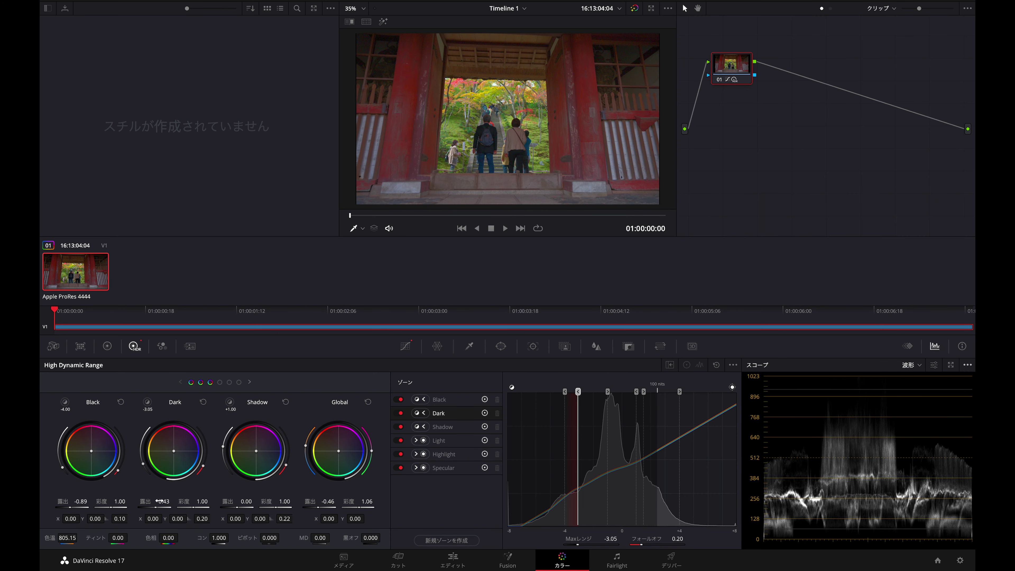
Preview the Shadow zone's range in the image and raise the Shadow exposure to 0.24.
left_click(229, 403)
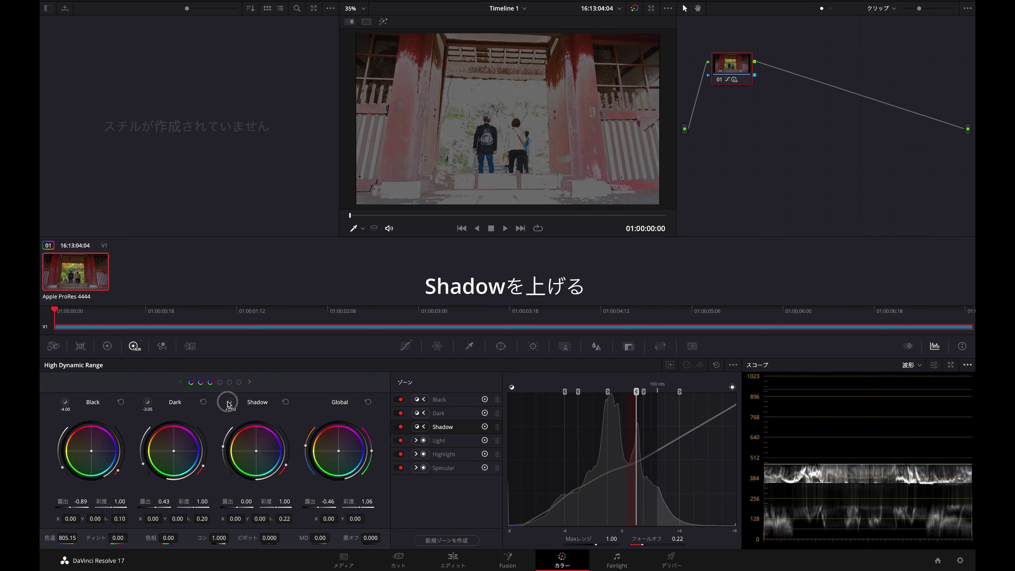
left_click_drag(228, 405, 229, 404)
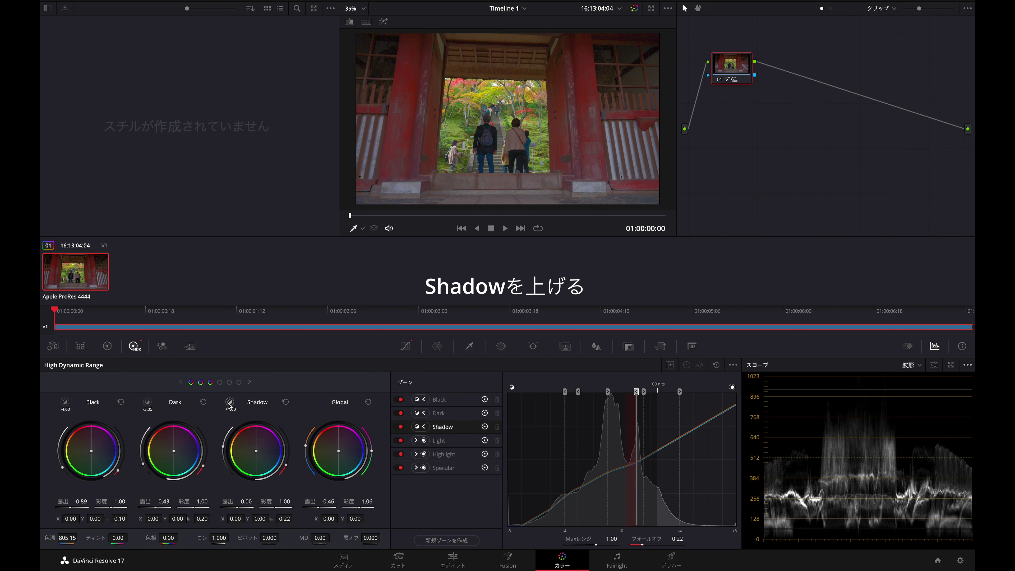
left_click_drag(241, 507, 260, 507)
Bring the Light zone's wheel into view, check its range, and raise the Light exposure to -0.66.
left_click(220, 382)
left_click(231, 402)
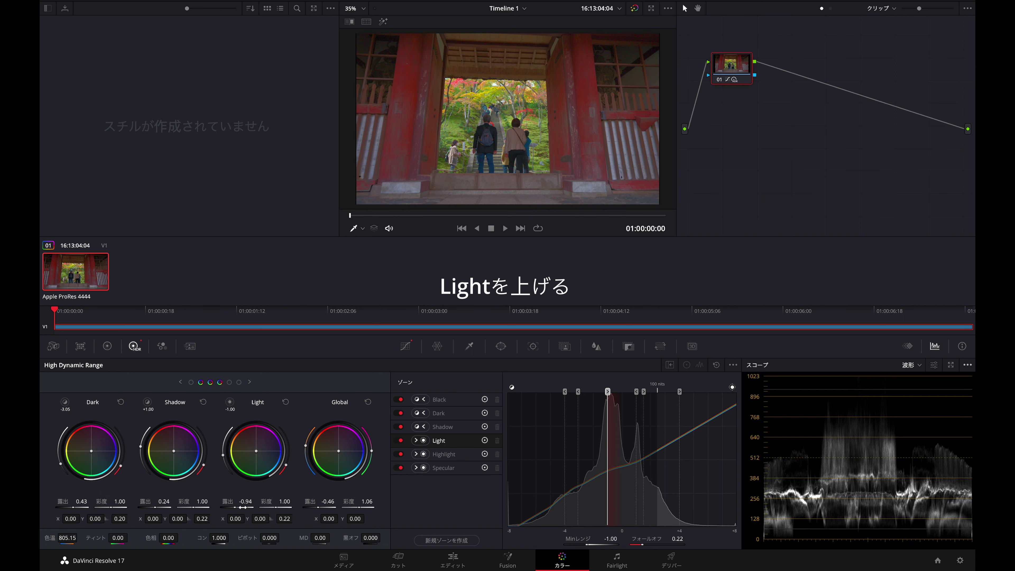
mouse_move(242, 508)
left_mouse_down()
mouse_move(260, 509)
mouse_move(247, 507)
left_mouse_up()
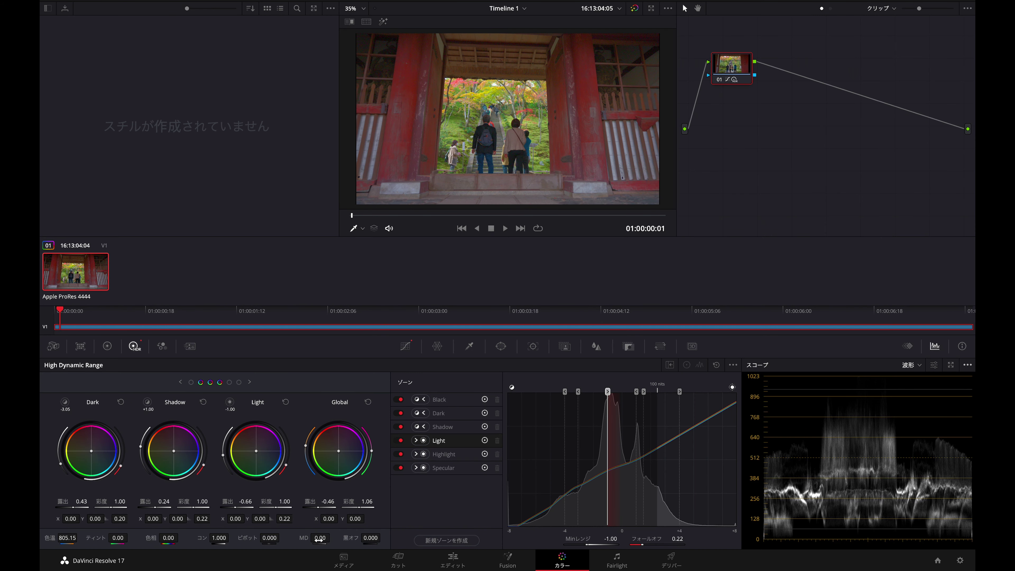
Raise the midtone detail (MD) to 14.50 and check the image full screen.
left_click_drag(319, 540, 332, 538)
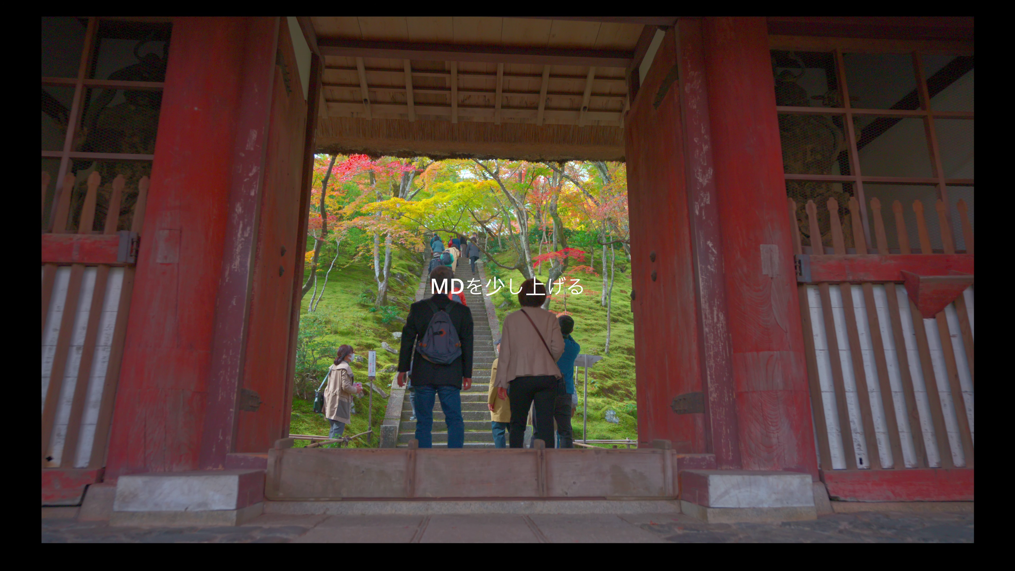
mouse_move(408, 339)
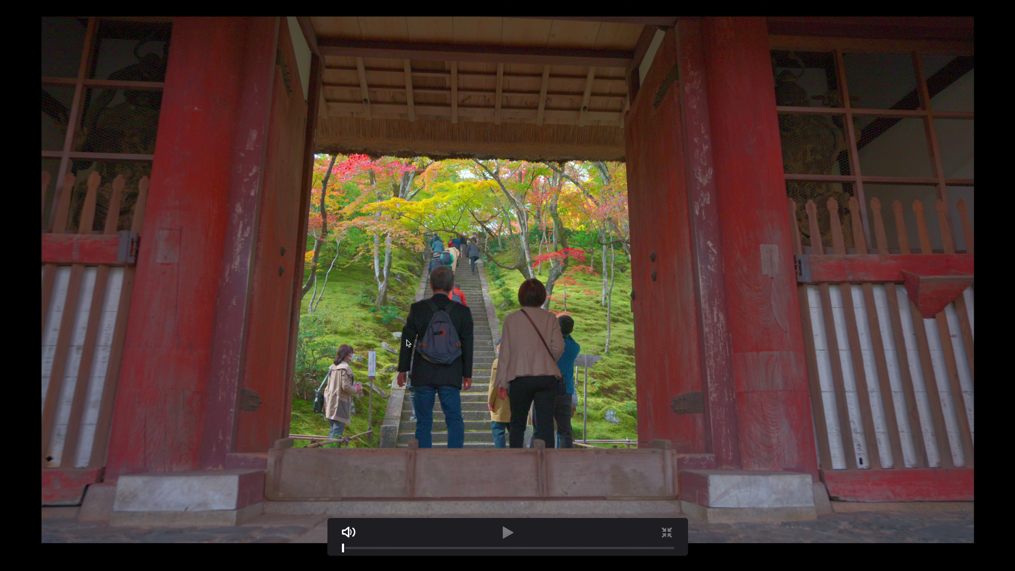
key("Escape")
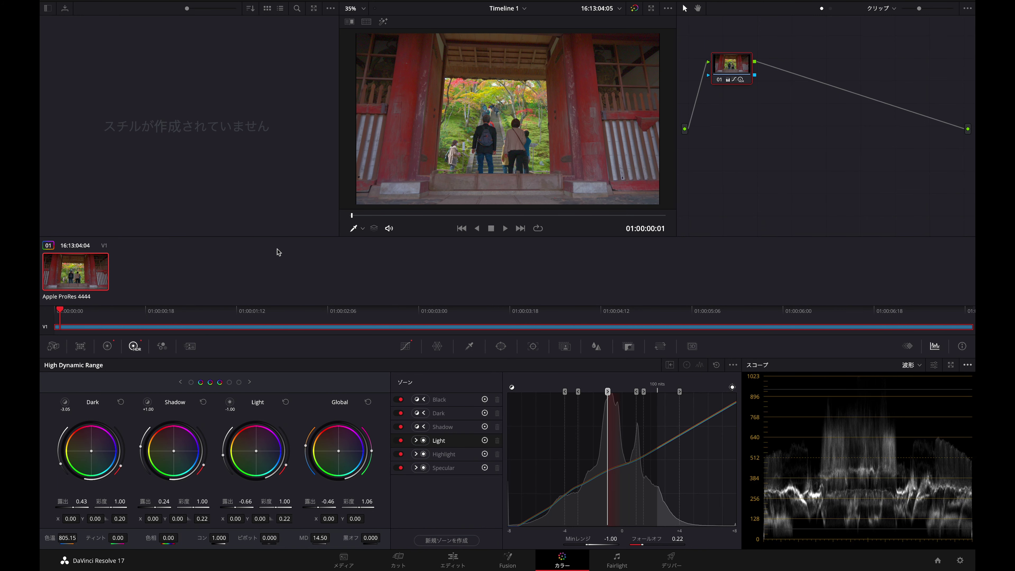